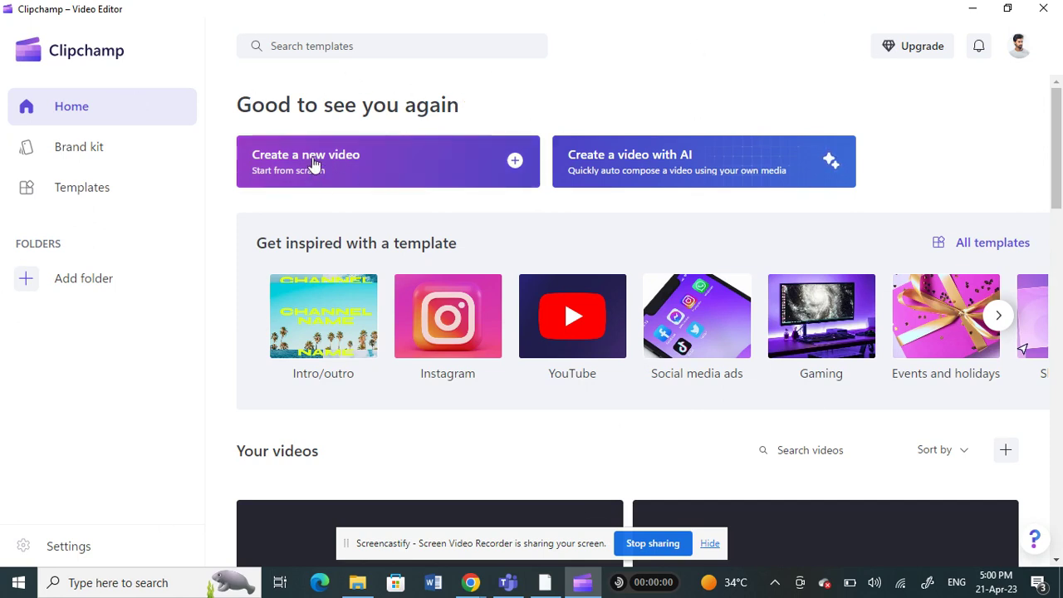
Start a new video, import 'How to keep status green on Microsoft teams.mp4' from Downloads, and place it on the timeline
{"action": "left_click", "coordinate": [443, 152]}
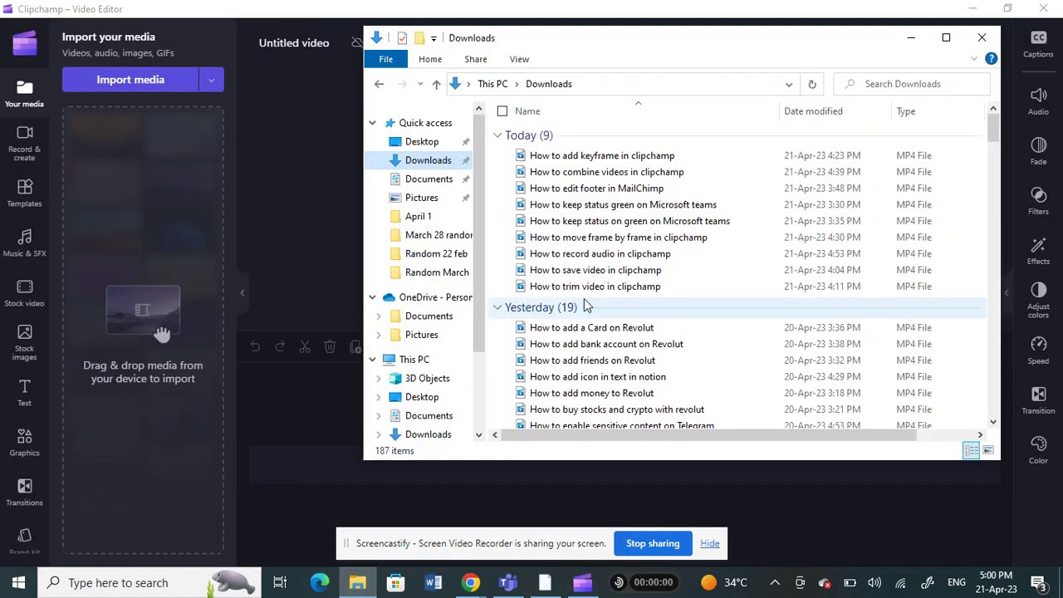
{"action": "left_click", "coordinate": [358, 582]}
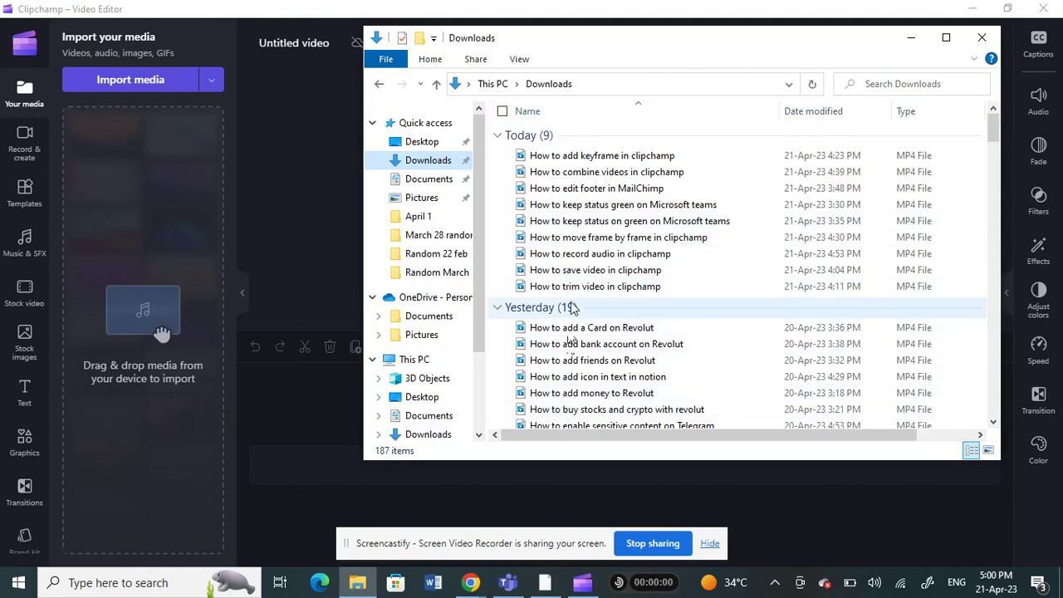
{"action": "left_click", "coordinate": [583, 210]}
{"action": "left_click_drag", "start_coordinate": [581, 208], "coordinate": [144, 241]}
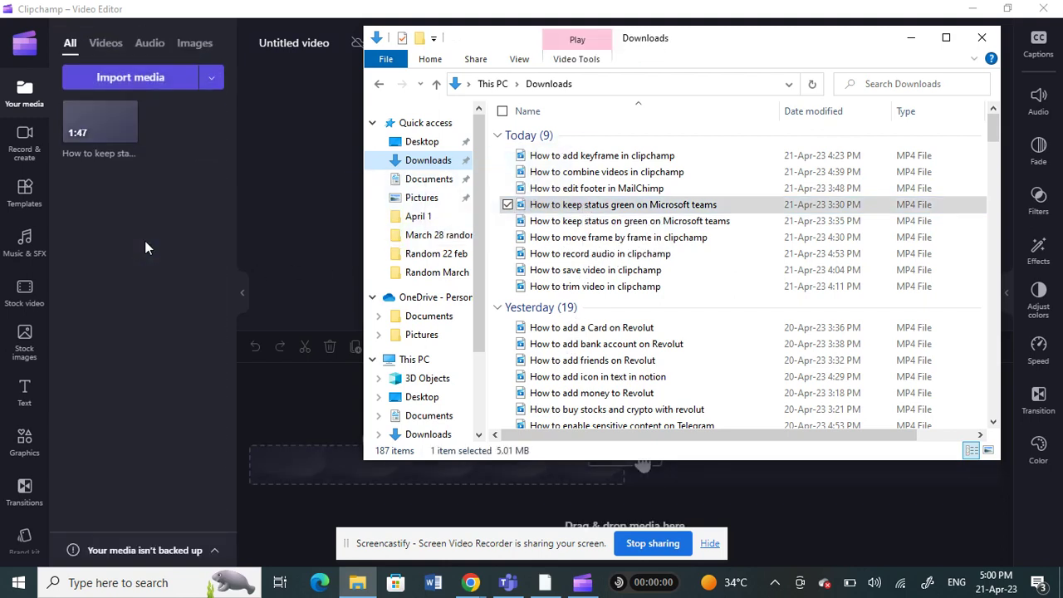
{"action": "left_click", "coordinate": [150, 274]}
{"action": "mouse_move", "coordinate": [108, 122]}
{"action": "left_click_drag", "start_coordinate": [107, 123], "coordinate": [332, 474]}
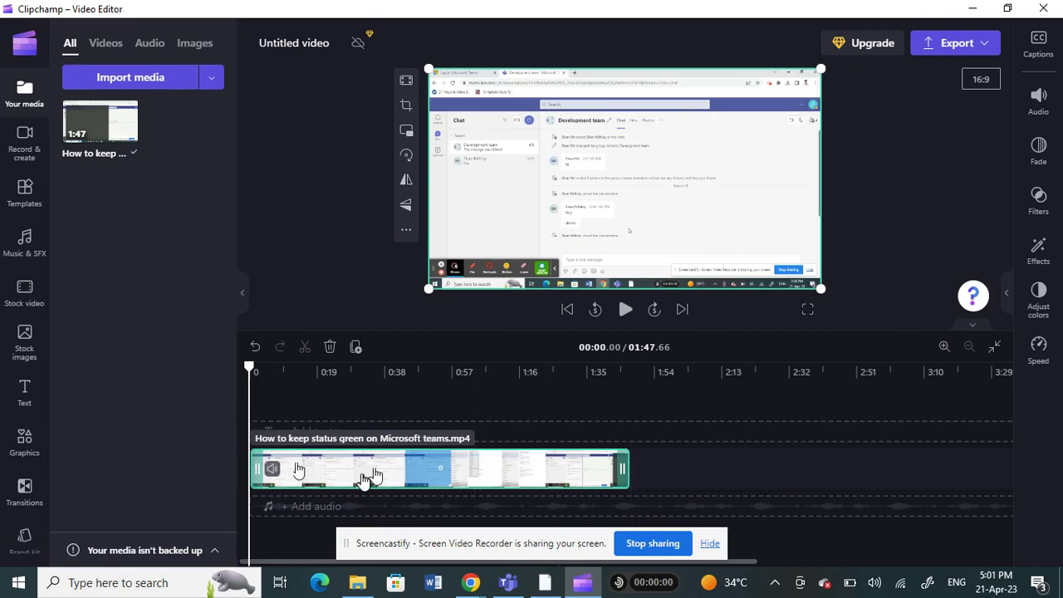
Zoom the timeline in twice and move the playhead to about 00:07 in the Teams clip
{"action": "left_click", "coordinate": [945, 347]}
{"action": "left_click", "coordinate": [944, 347]}
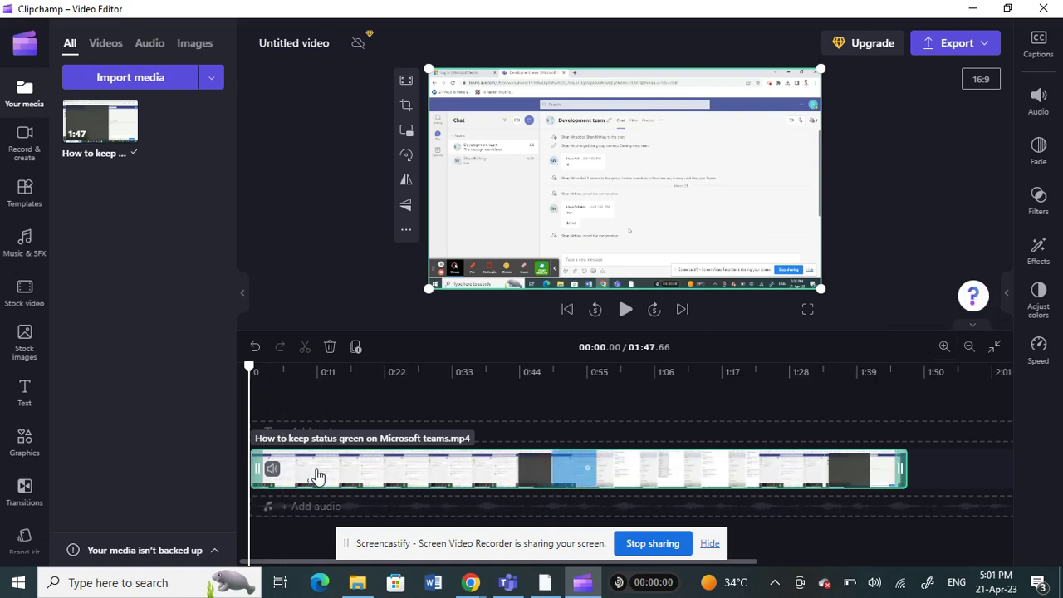
{"action": "left_click_drag", "start_coordinate": [249, 371], "coordinate": [294, 375]}
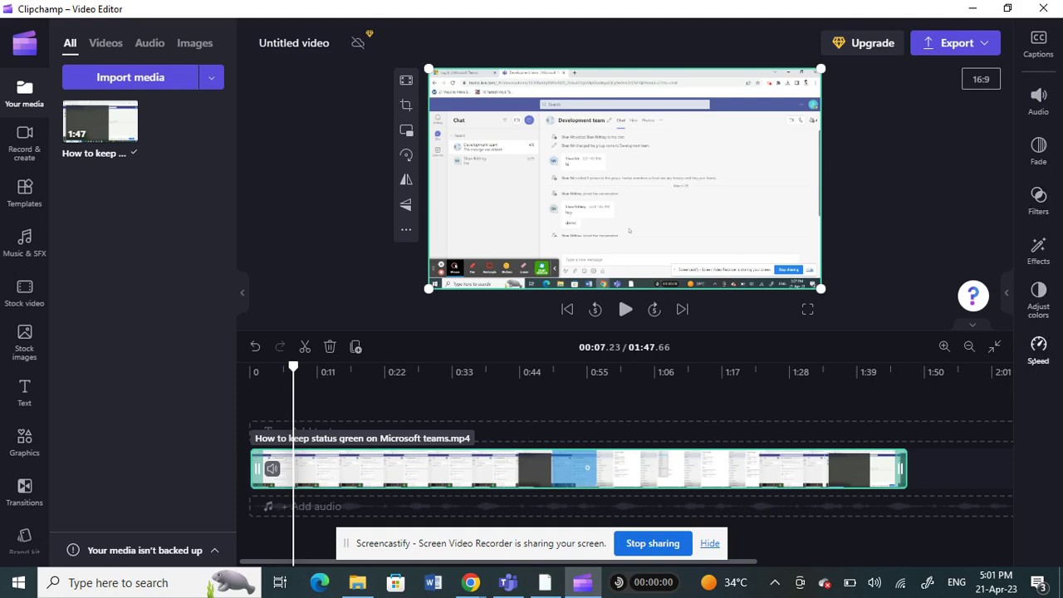
{"action": "left_click", "coordinate": [1037, 357]}
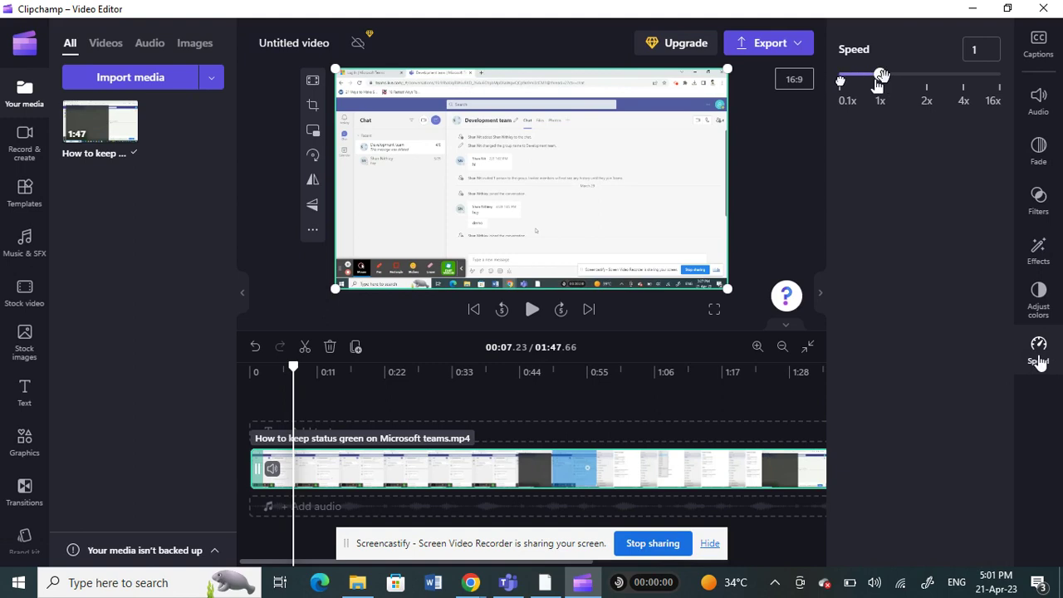
Drag the clip's speed slider down to 0.1x, then deselect the clip
{"action": "left_click_drag", "start_coordinate": [881, 75], "coordinate": [839, 75]}
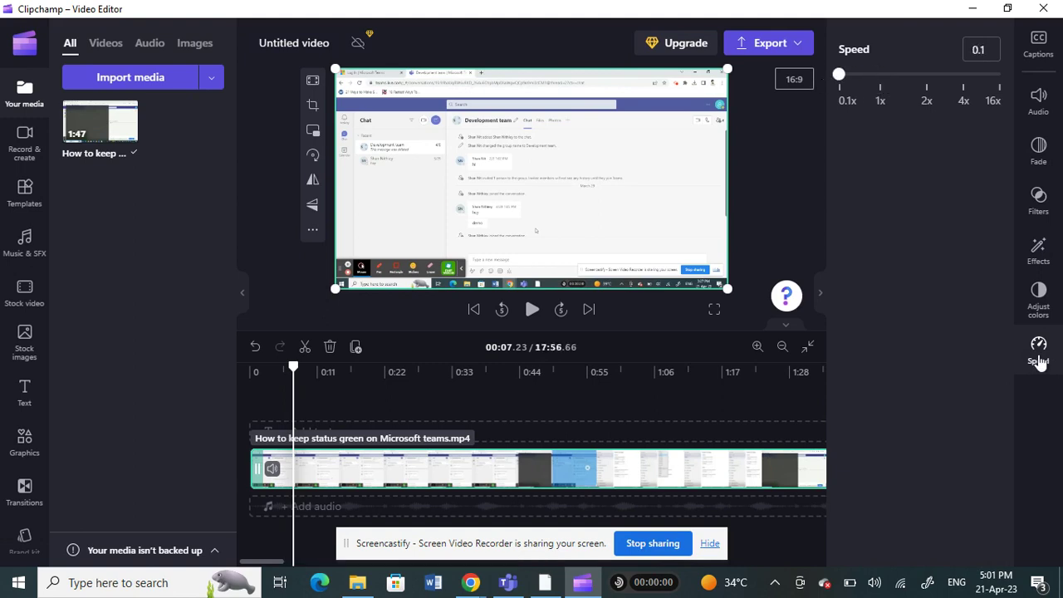
{"action": "left_click", "coordinate": [787, 182]}
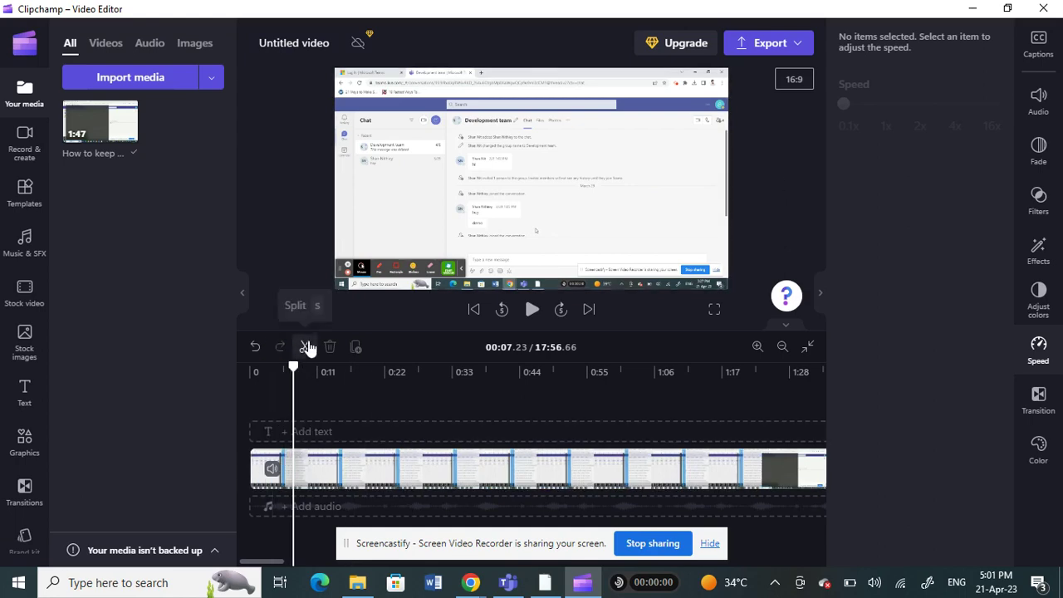
Zoom the timeline in eight more steps for a close-up view
{"action": "left_click", "coordinate": [757, 347]}
{"action": "left_click", "coordinate": [756, 347]}
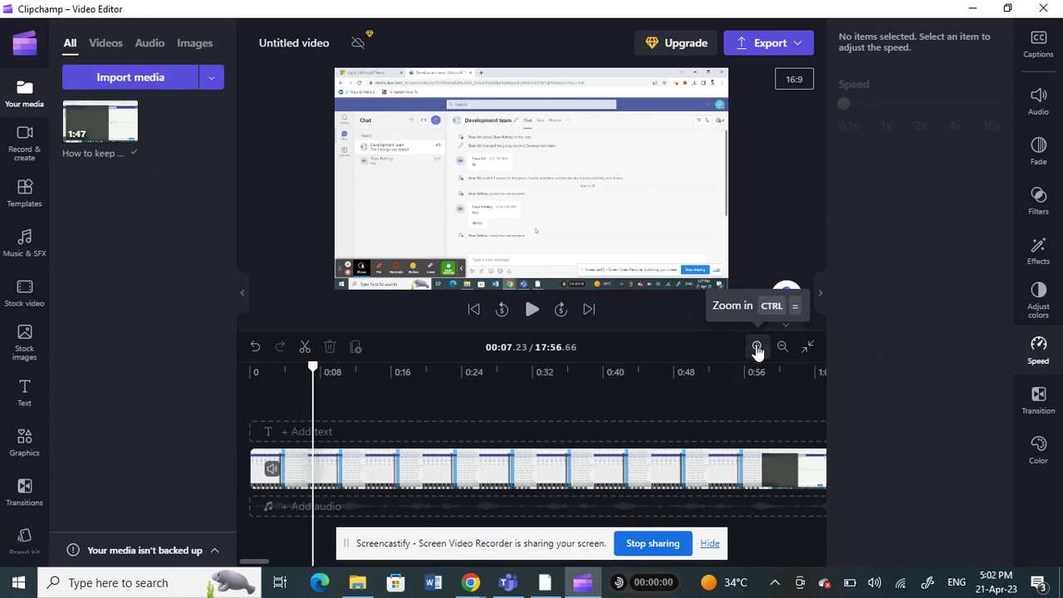
{"action": "left_click", "coordinate": [756, 347]}
{"action": "left_click", "coordinate": [756, 348]}
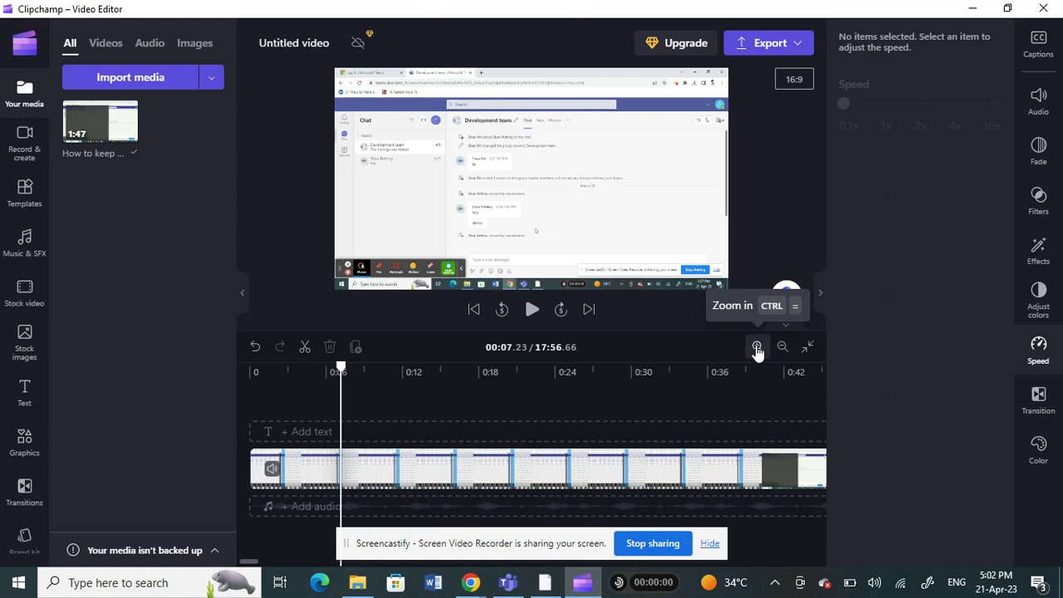
{"action": "left_click", "coordinate": [757, 347]}
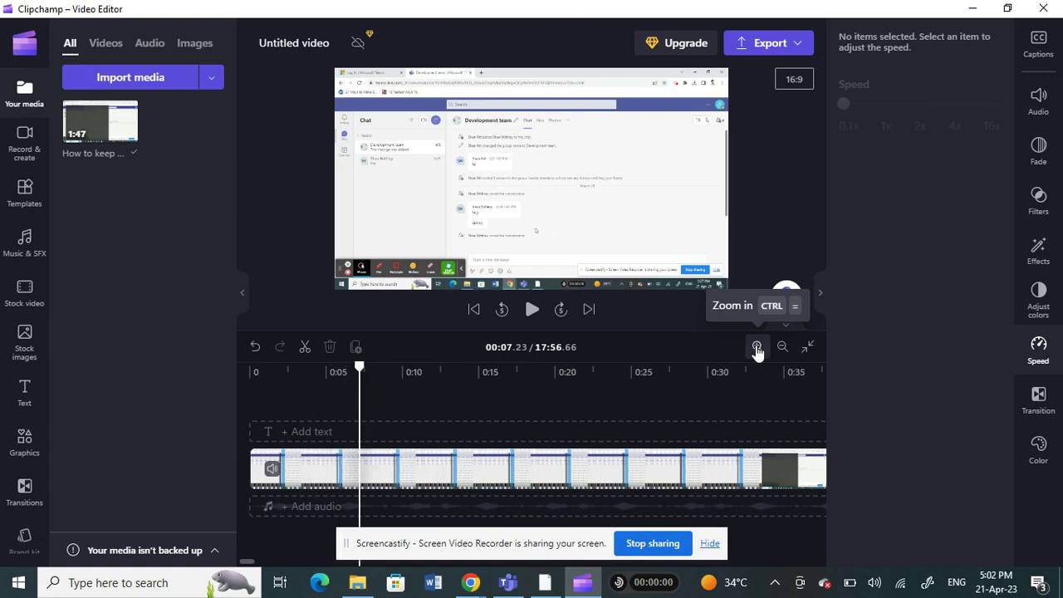
{"action": "left_click", "coordinate": [756, 347]}
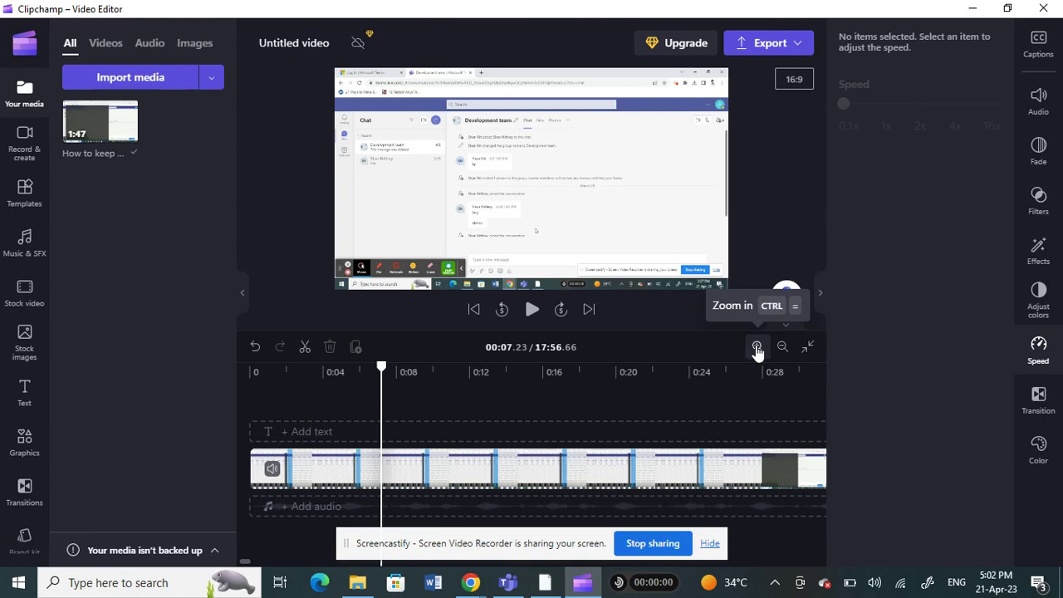
{"action": "left_click", "coordinate": [756, 347]}
{"action": "left_click", "coordinate": [757, 347]}
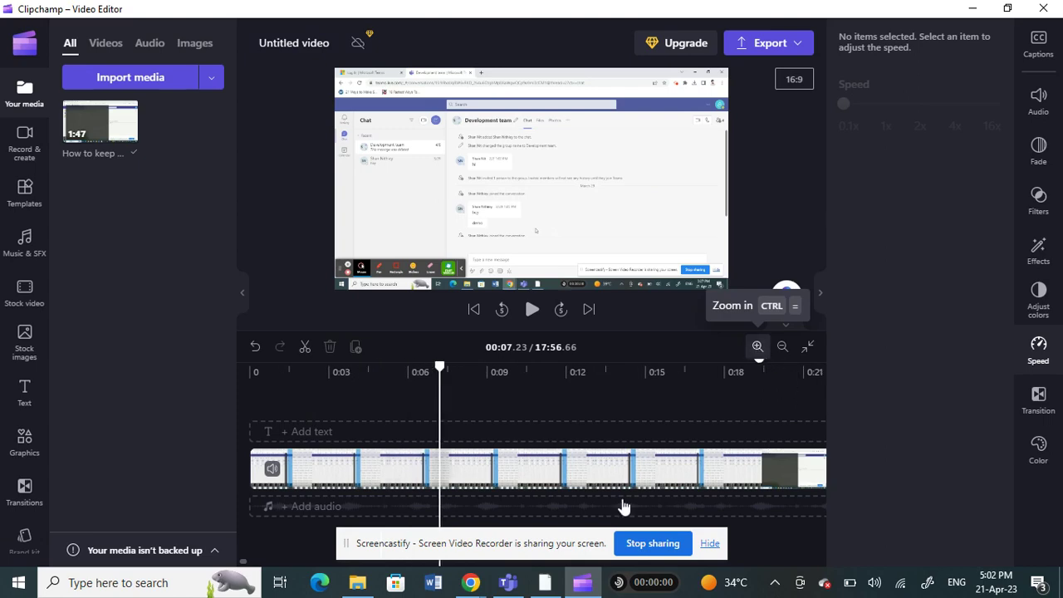
Scroll the timeline back to the start and set the playhead to 00:08.05
{"action": "left_click_drag", "start_coordinate": [244, 561], "coordinate": [289, 564]}
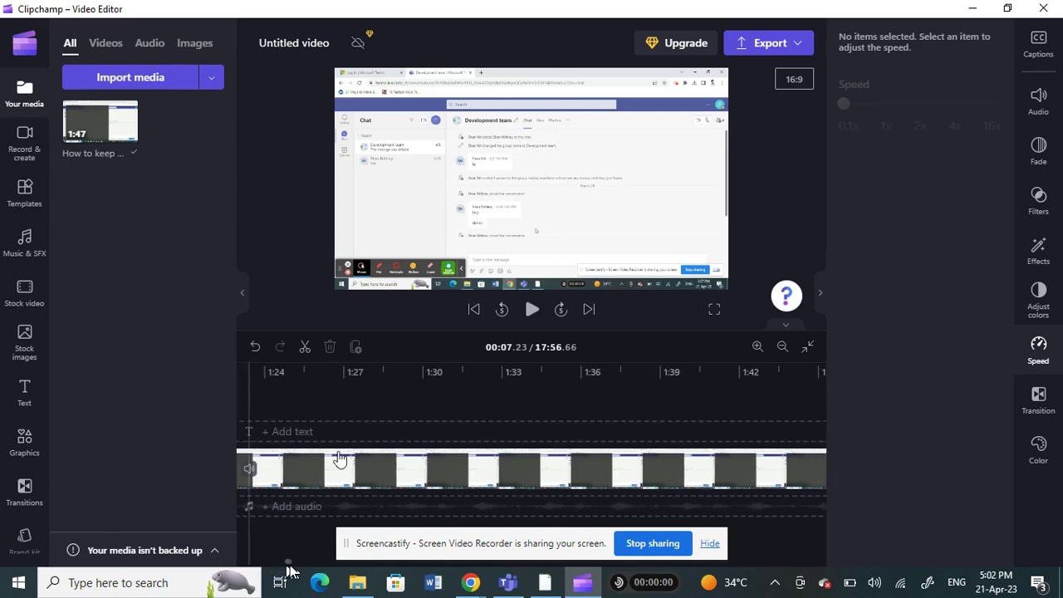
{"action": "left_click_drag", "start_coordinate": [288, 563], "coordinate": [243, 564]}
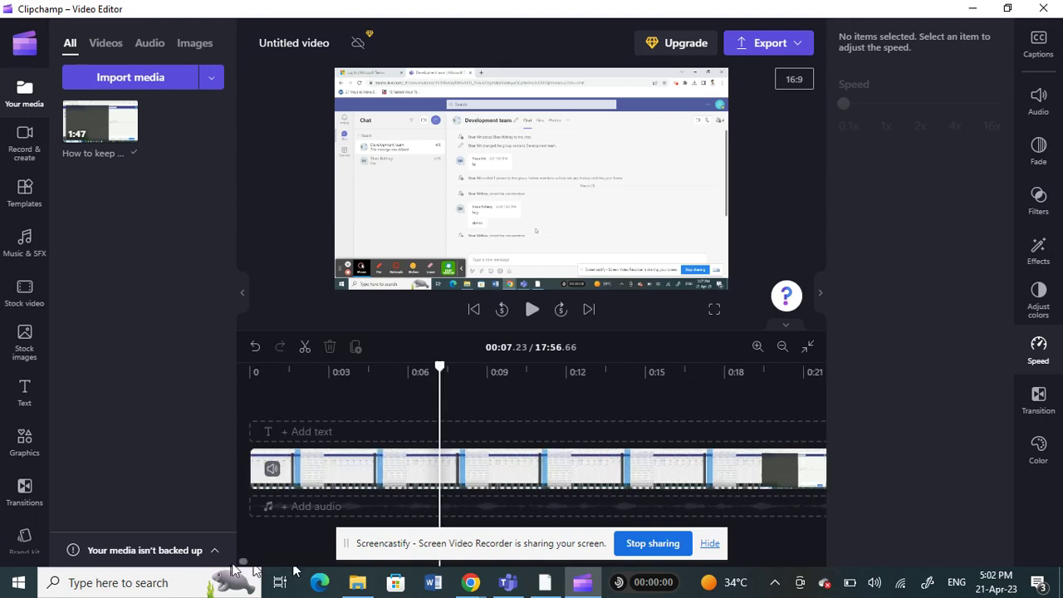
{"action": "mouse_move", "coordinate": [440, 366]}
{"action": "left_mouse_down"}
{"action": "mouse_move", "coordinate": [510, 371]}
{"action": "mouse_move", "coordinate": [461, 370]}
{"action": "left_mouse_up"}
{"action": "left_click", "coordinate": [304, 346]}
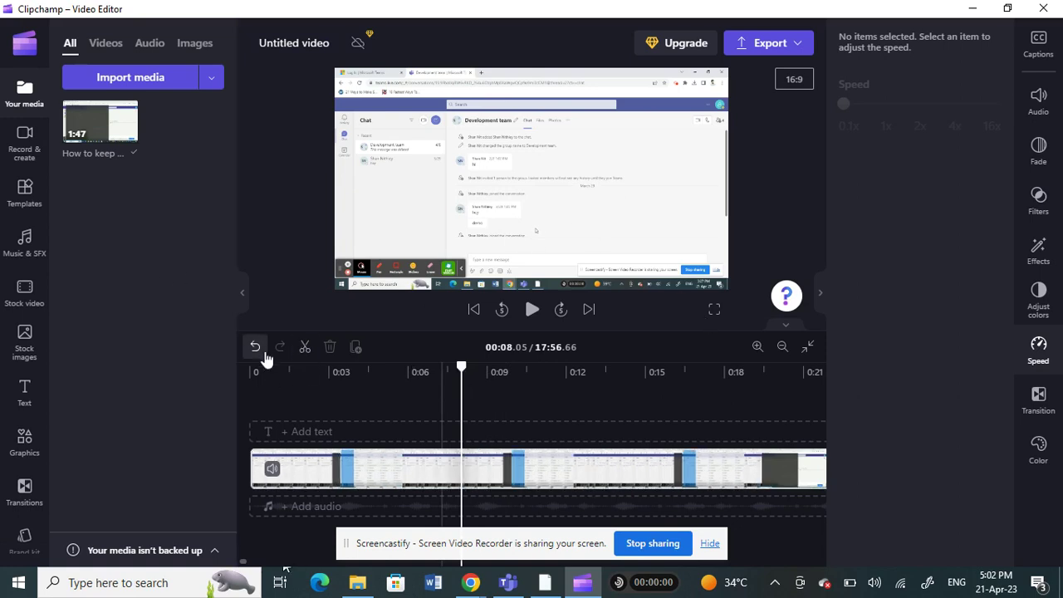
Select the slowed Teams clip and split it at the 00:08.05 playhead into two pieces
{"action": "left_click", "coordinate": [305, 347]}
{"action": "left_click", "coordinate": [305, 347]}
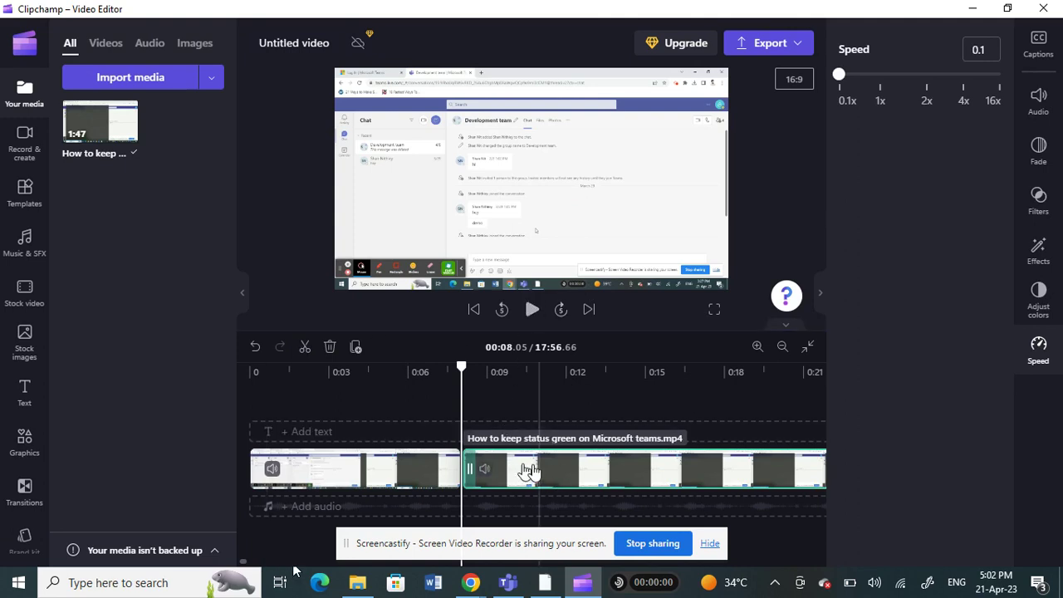
{"action": "left_click_drag", "start_coordinate": [536, 466], "coordinate": [494, 462]}
{"action": "left_click", "coordinate": [428, 468]}
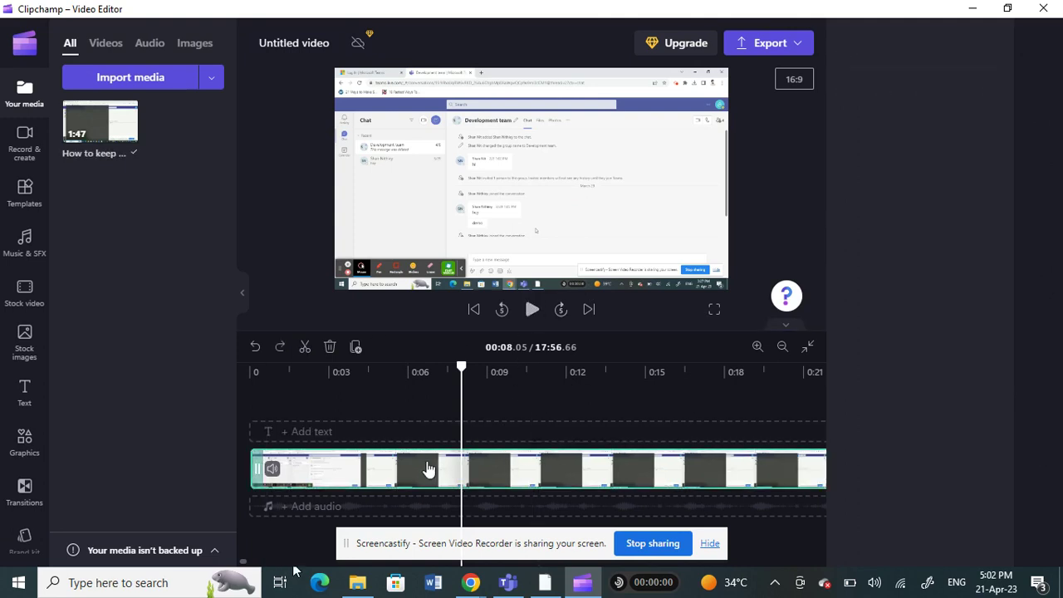
{"action": "left_click", "coordinate": [304, 347]}
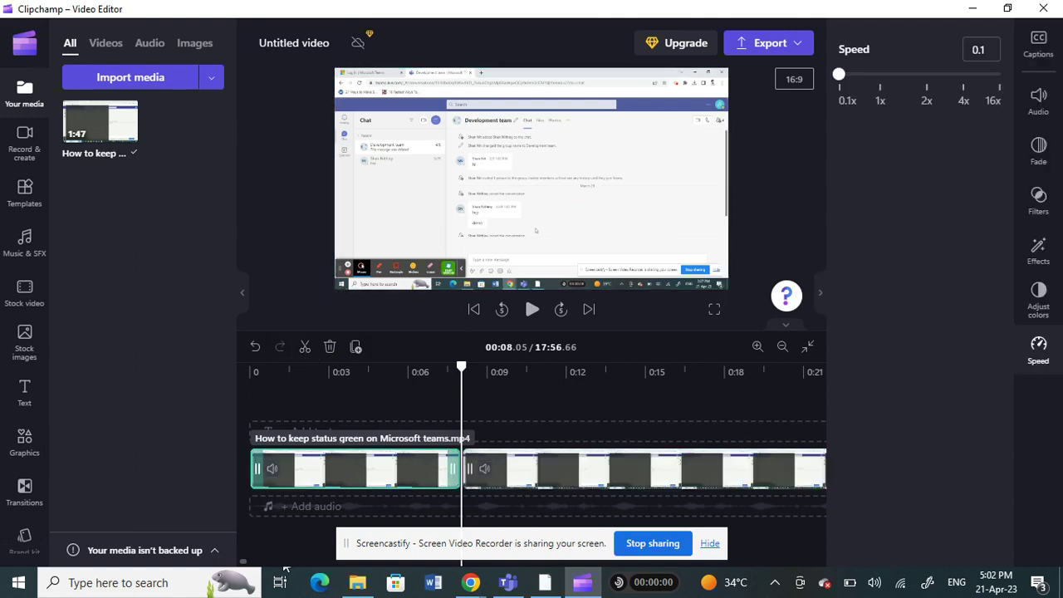
{"action": "left_click", "coordinate": [404, 461]}
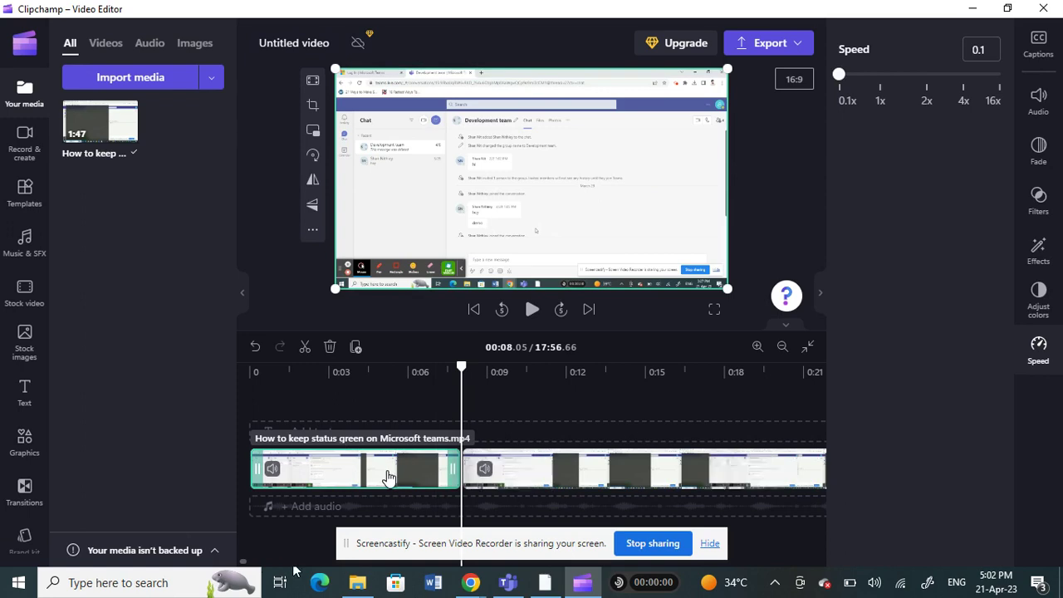
{"action": "left_click", "coordinate": [485, 442]}
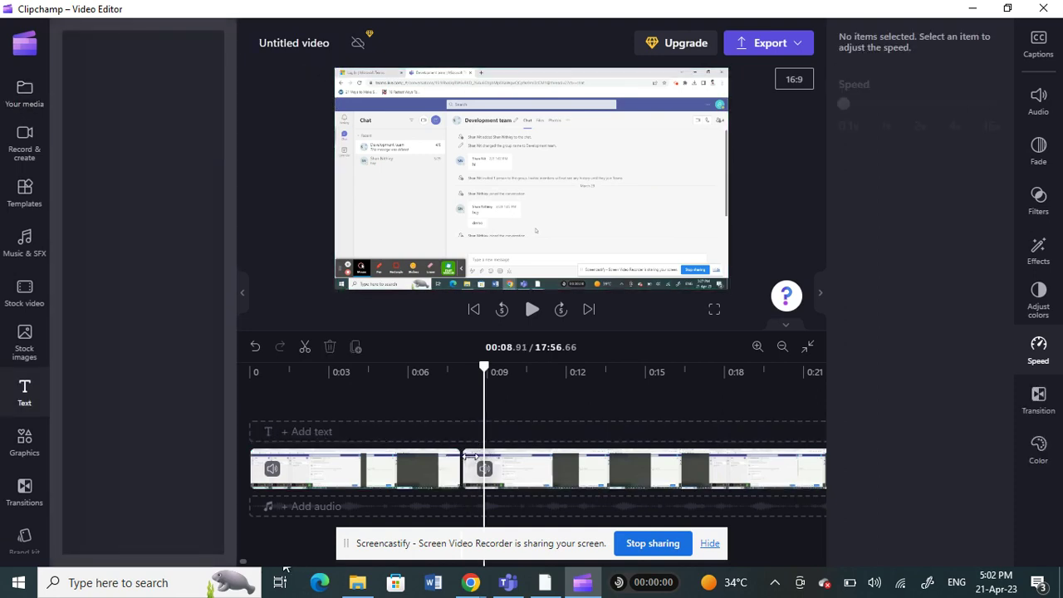
Copy the opening 8-second clip and paste it at the second clip, extending the project to 18:12.78
{"action": "left_click", "coordinate": [470, 458]}
{"action": "left_click", "coordinate": [453, 461]}
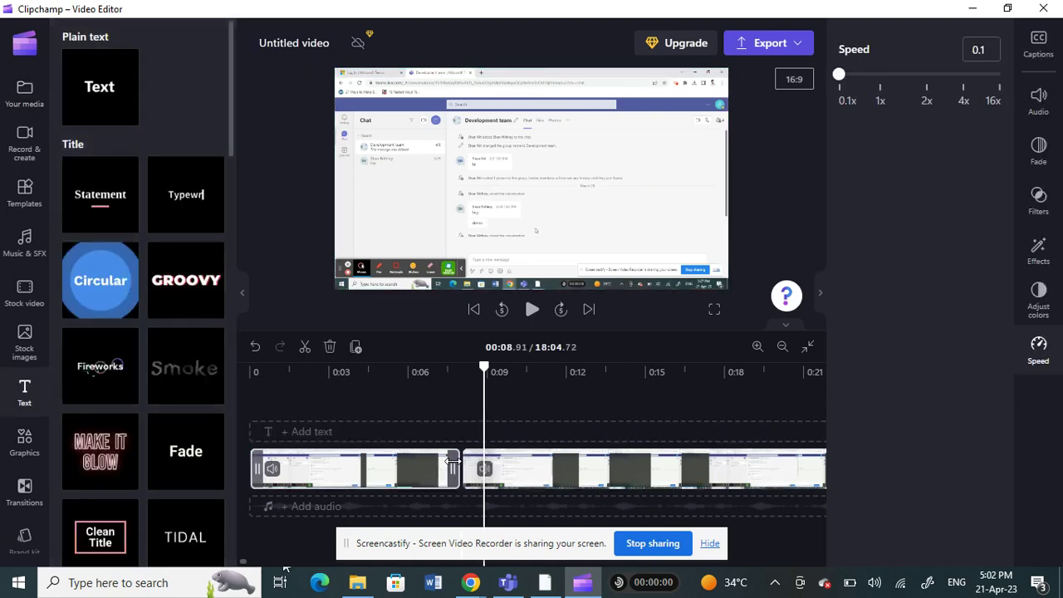
{"action": "mouse_move", "coordinate": [463, 471]}
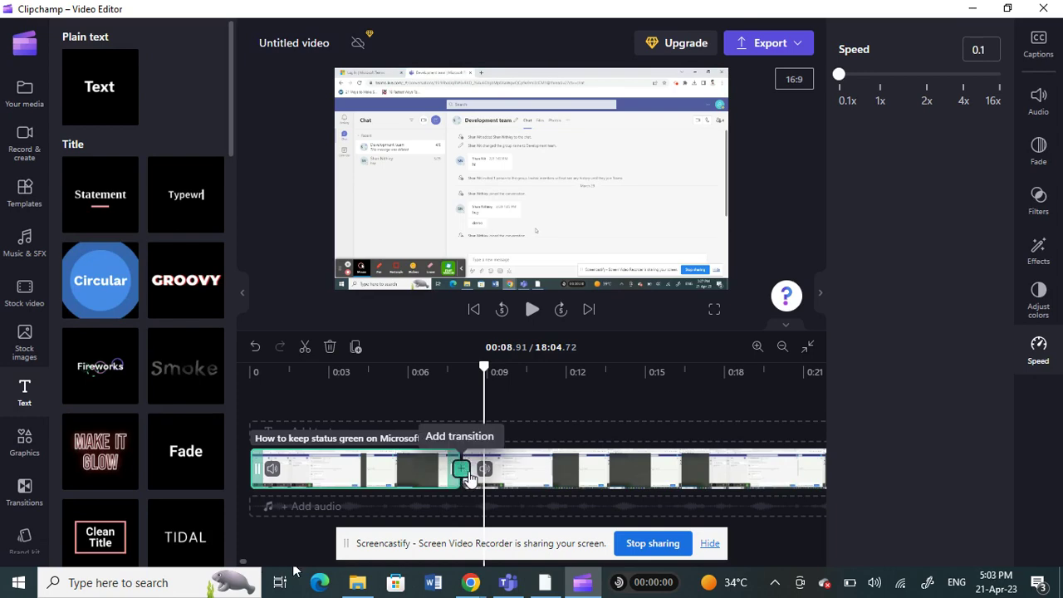
{"action": "left_click", "coordinate": [467, 470]}
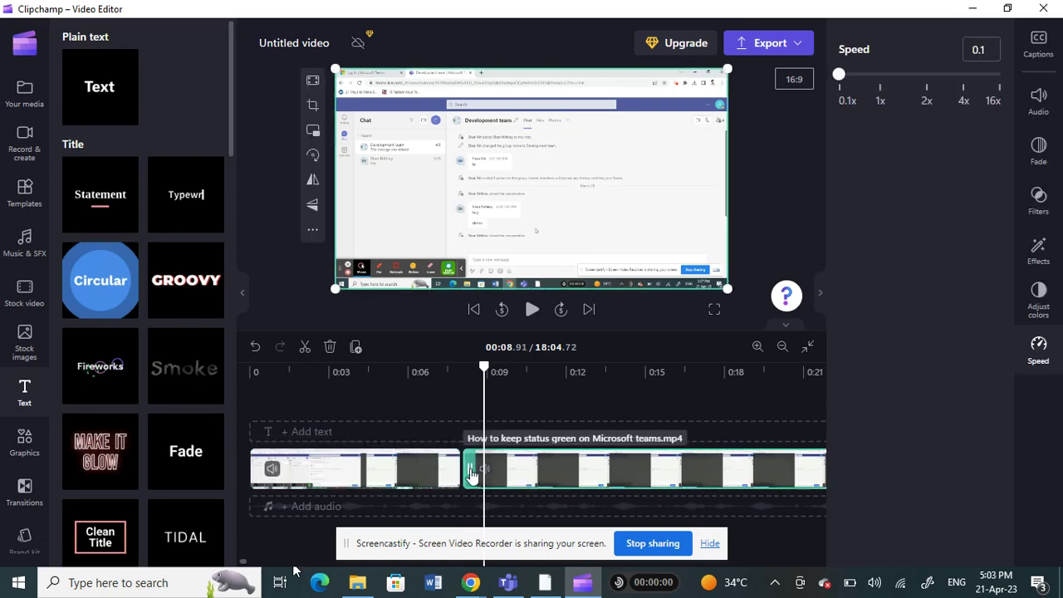
{"action": "left_click_drag", "start_coordinate": [469, 469], "coordinate": [471, 471]}
{"action": "left_click", "coordinate": [477, 470]}
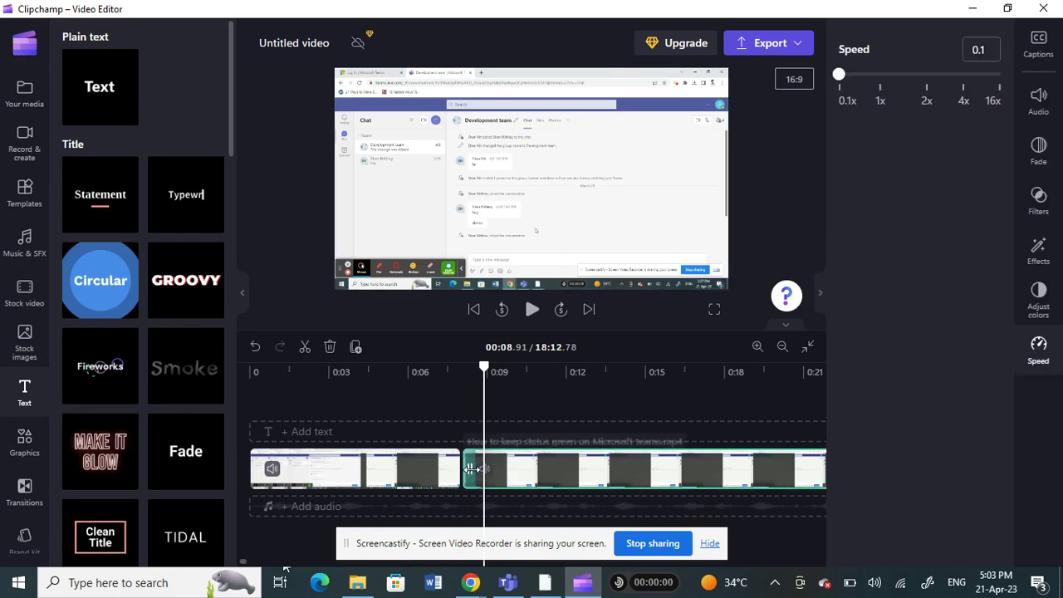
{"action": "right_click", "coordinate": [420, 475]}
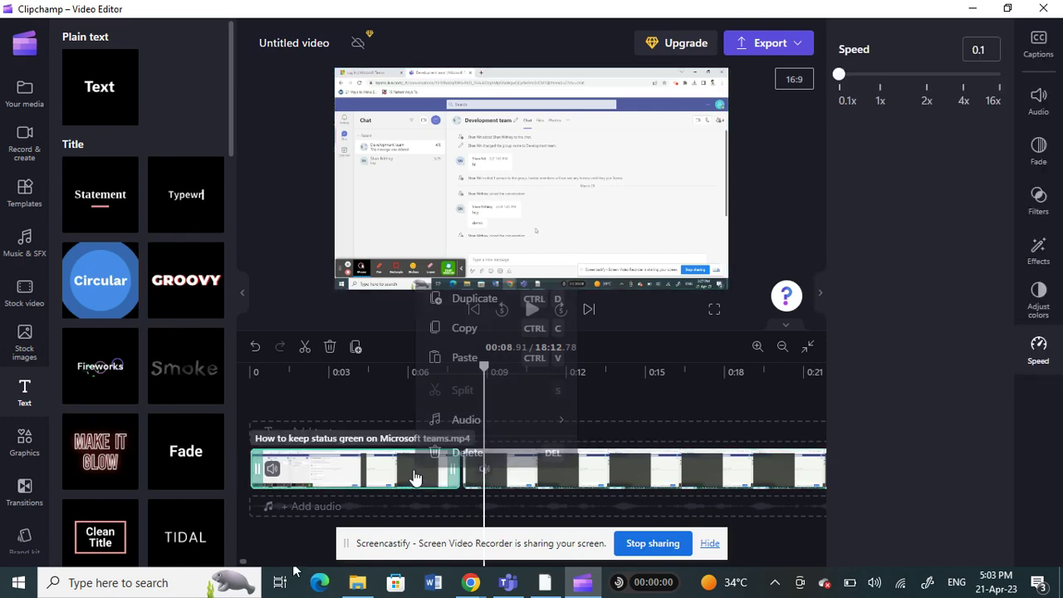
{"action": "left_click", "coordinate": [462, 330]}
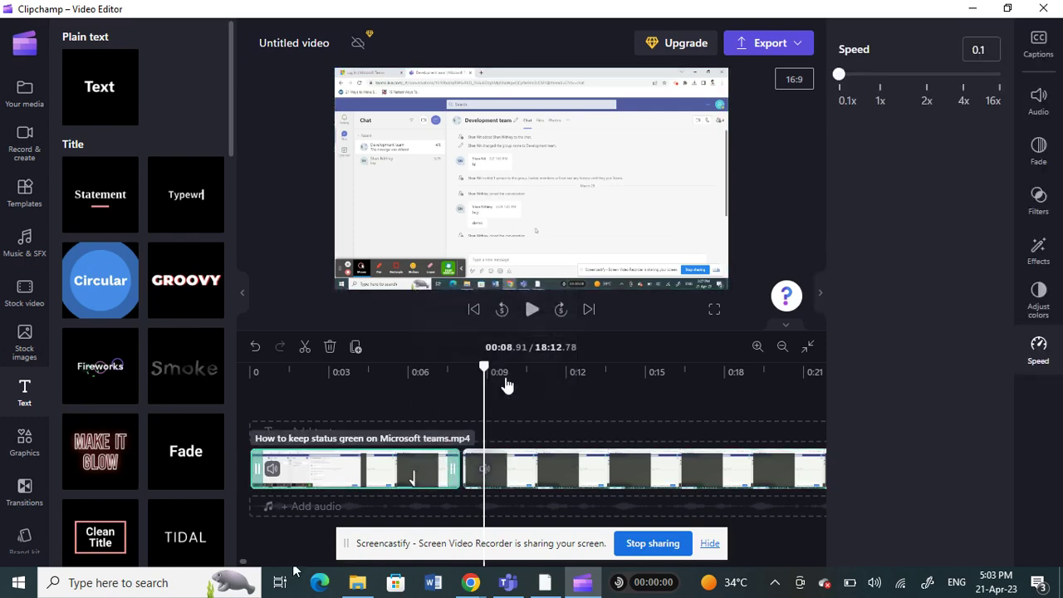
{"action": "right_click", "coordinate": [502, 463]}
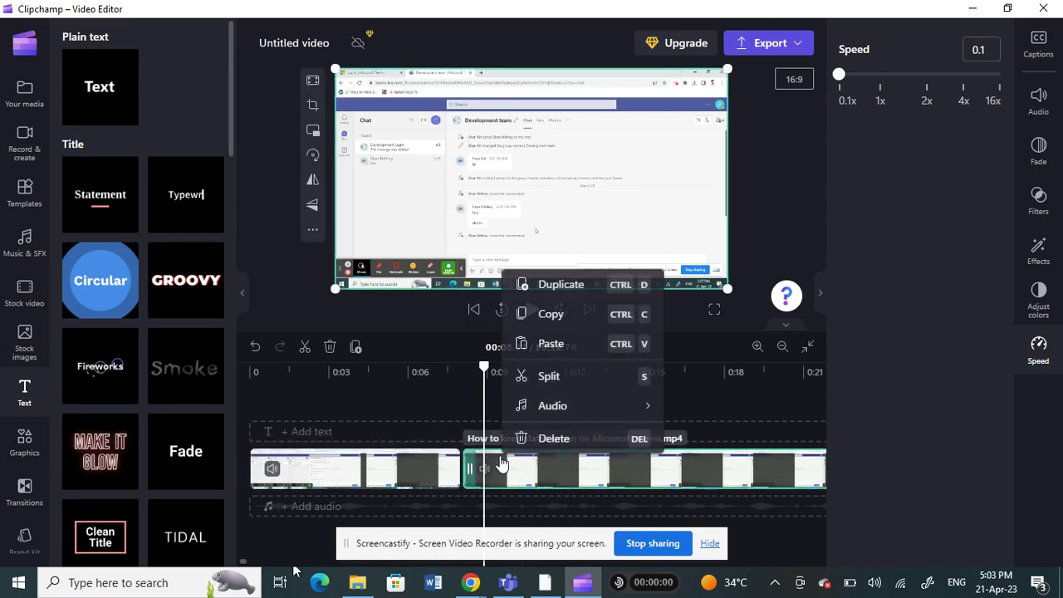
{"action": "left_click", "coordinate": [555, 343]}
{"action": "right_click", "coordinate": [446, 471]}
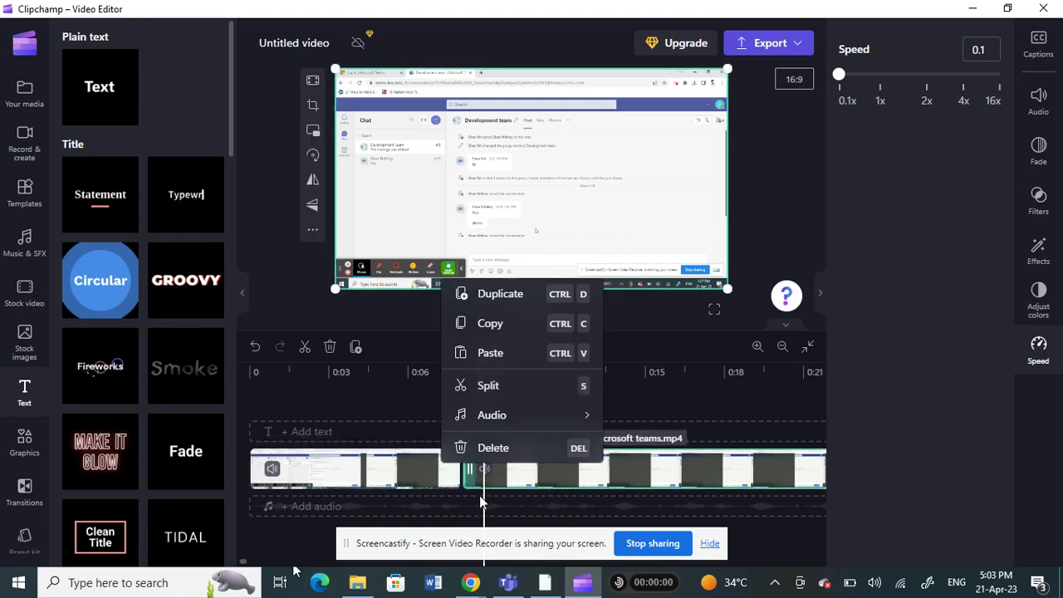
{"action": "left_click", "coordinate": [781, 528]}
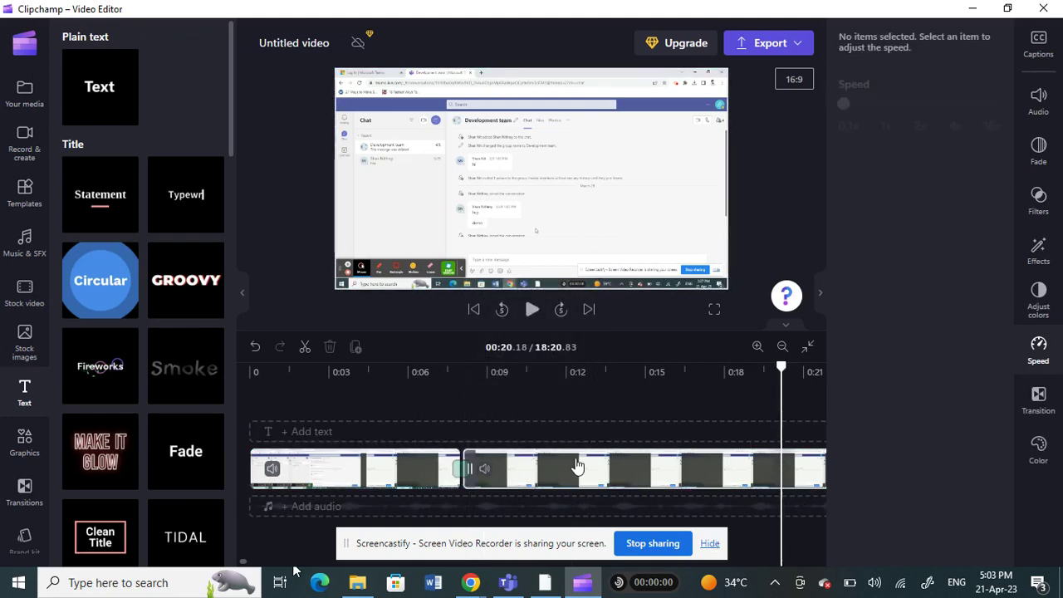